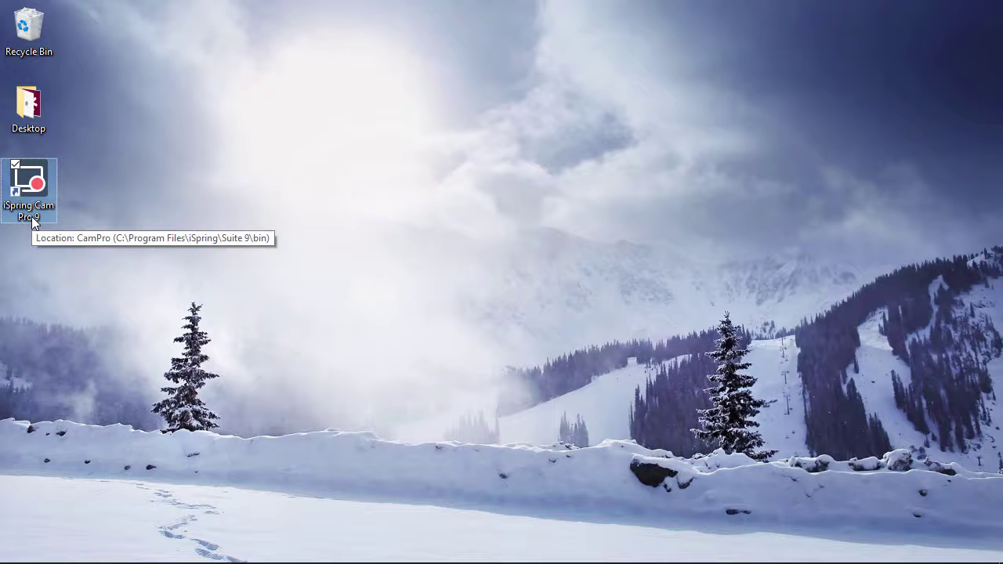
# Launch iSpring Cam Pro and create a blank new project.
pyautogui.doubleClick(31, 212)
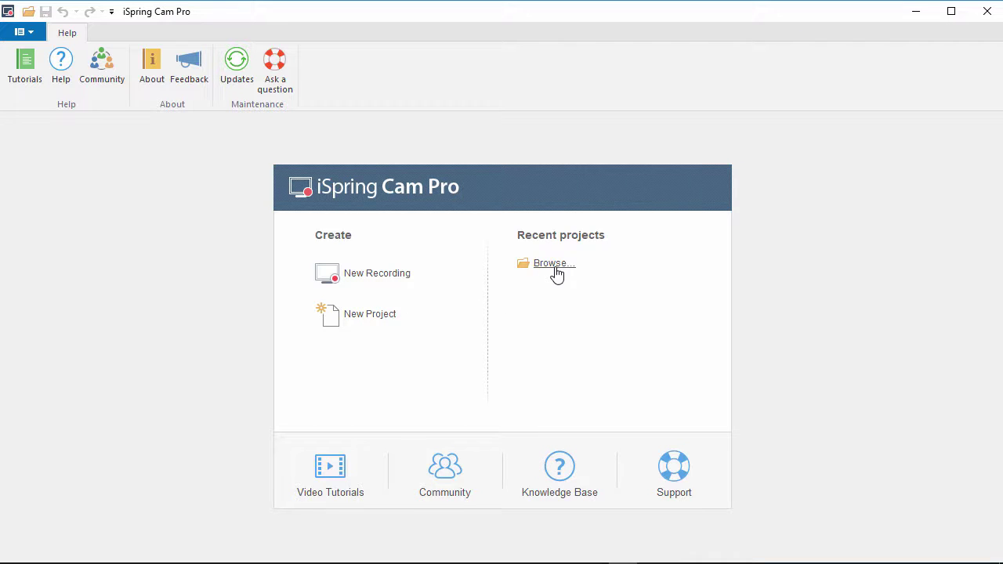
pyautogui.click(367, 318)
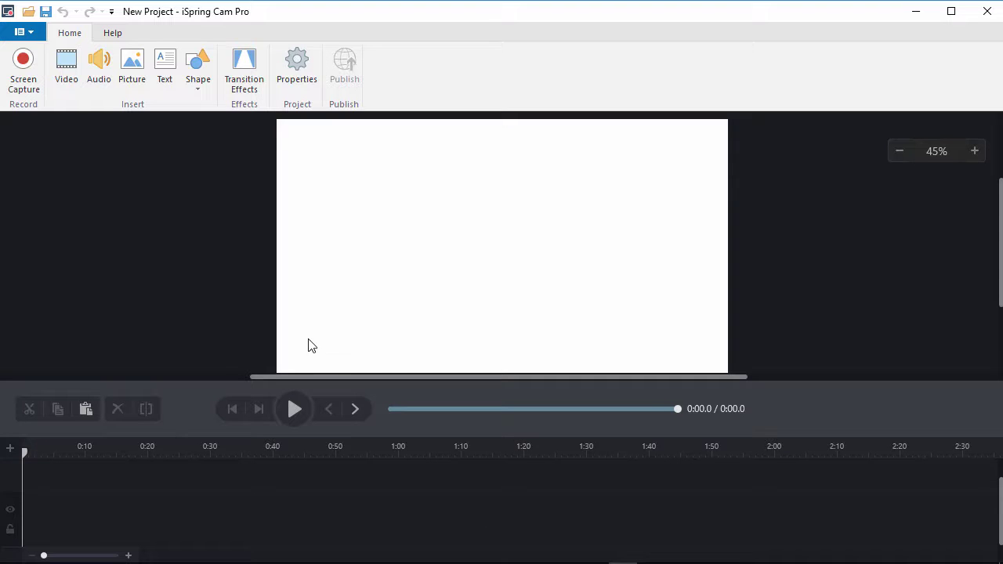
# Set up a screen capture of a screen area with the Video 720p (16:9) preset.
pyautogui.click(26, 91)
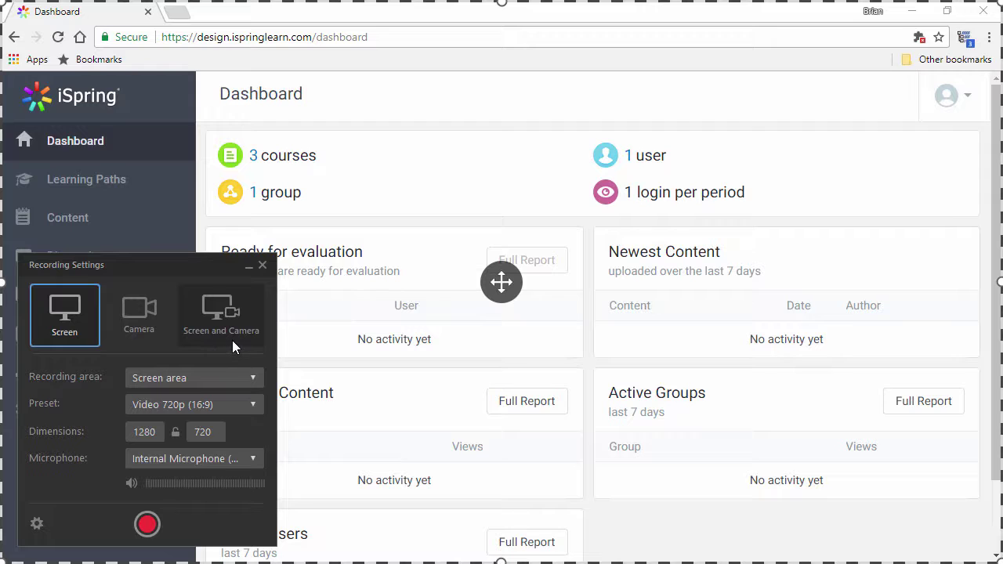
pyautogui.click(206, 378)
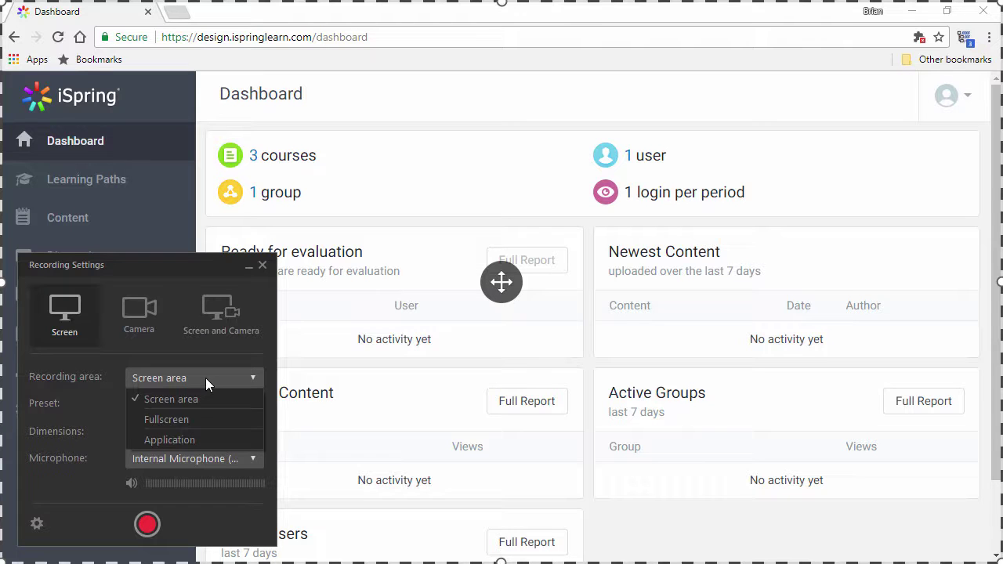
pyautogui.click(205, 378)
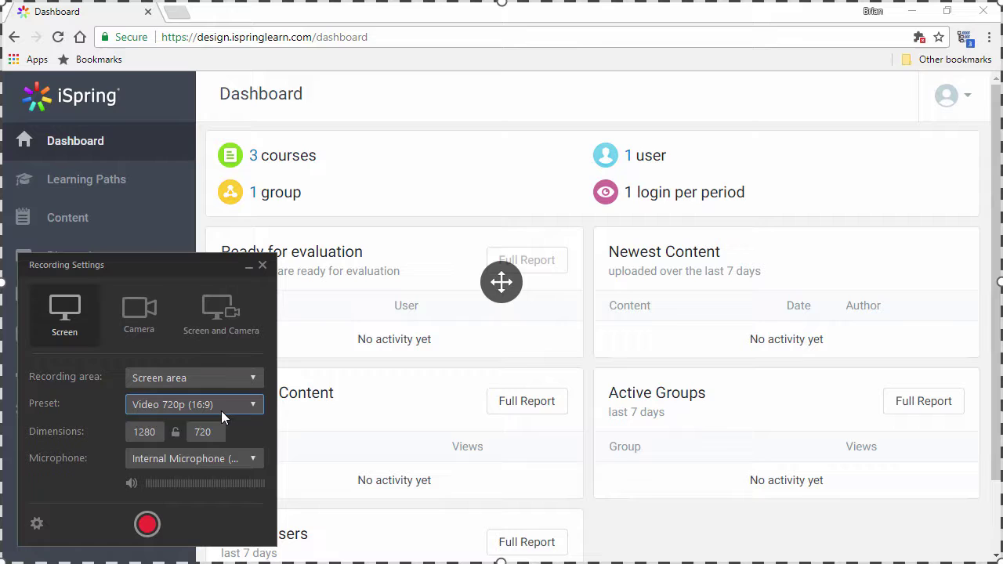
pyautogui.click(221, 413)
pyautogui.click(221, 410)
# Keep the internal microphone, add the webcam, and start recording the dashboard.
pyautogui.click(191, 463)
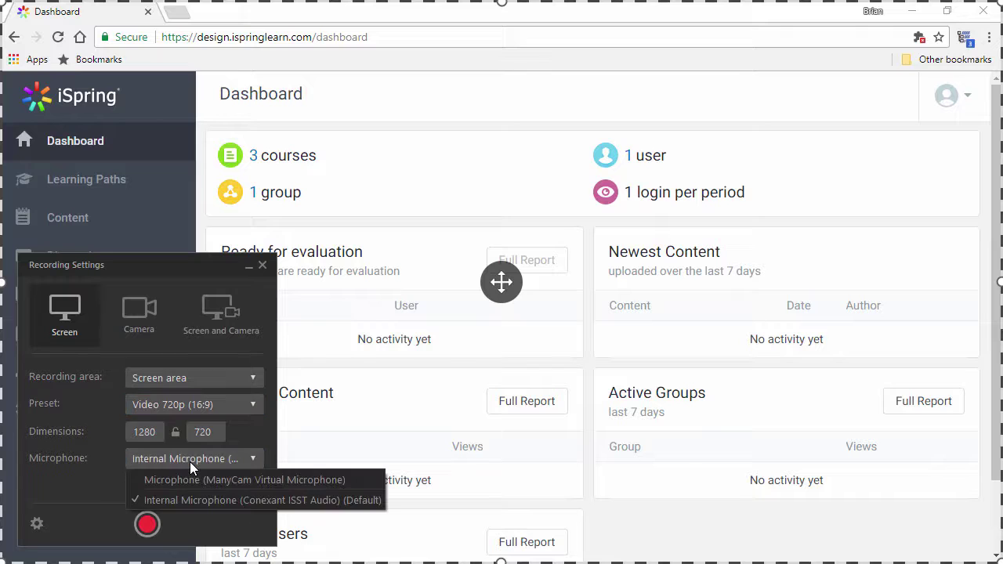
pyautogui.click(190, 462)
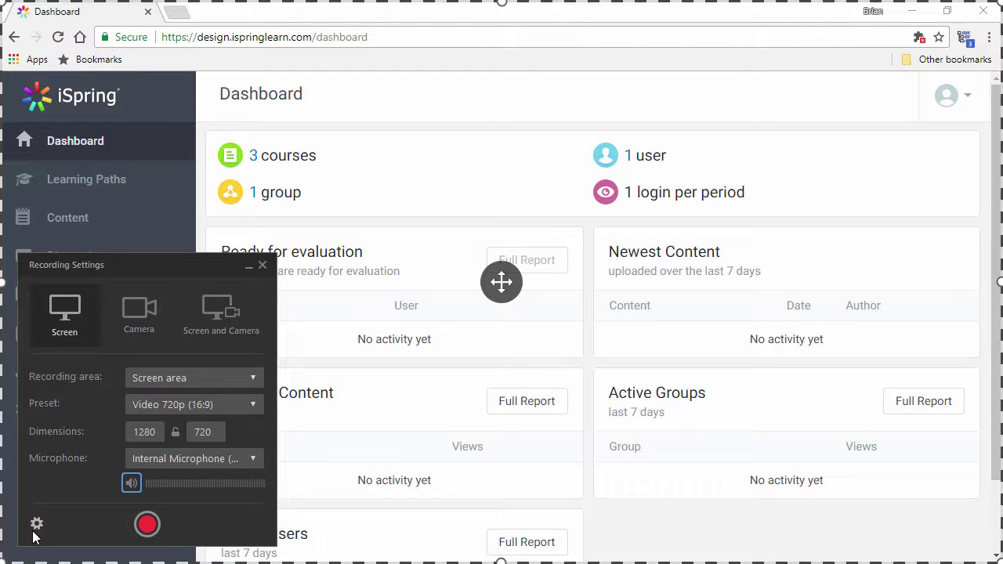
pyautogui.click(217, 334)
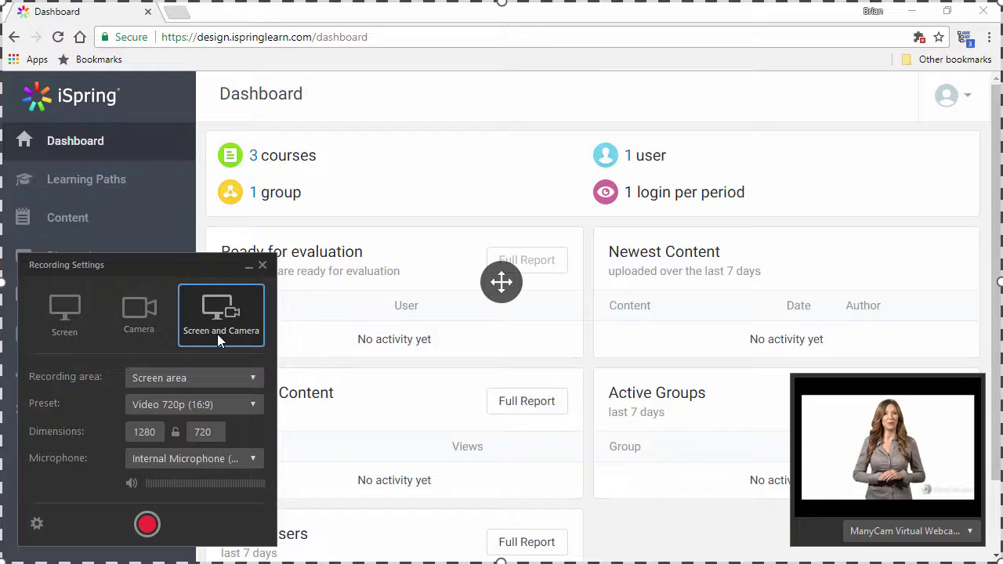
pyautogui.click(148, 525)
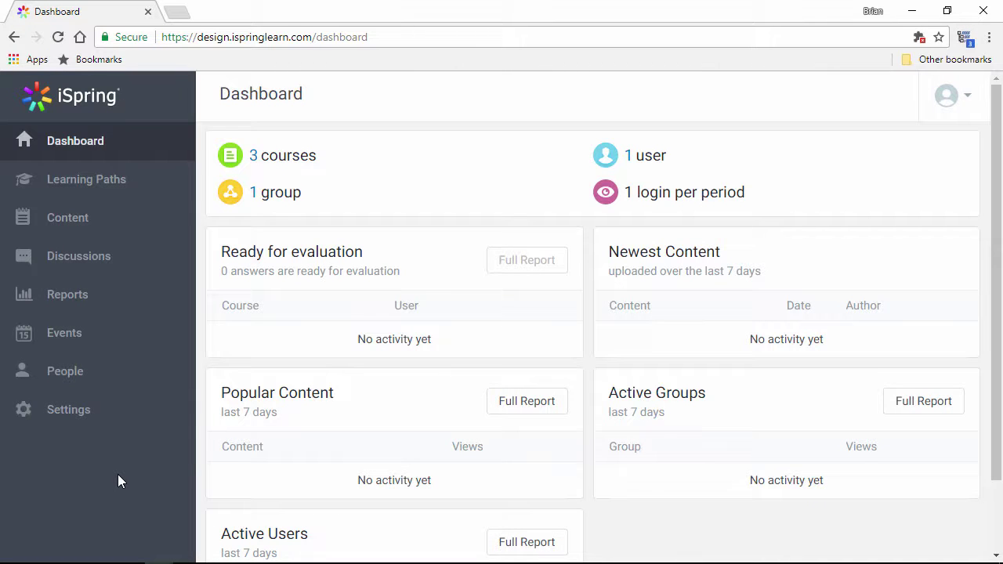
# Stop recording, then try enlarging the webcam overlay and undo it.
pyautogui.press('Escape')
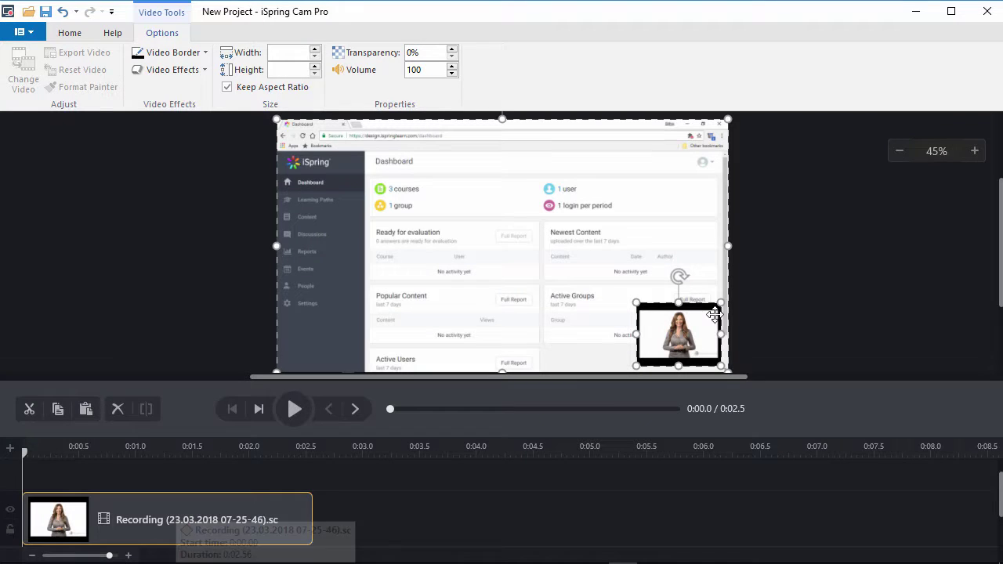
pyautogui.click(774, 328)
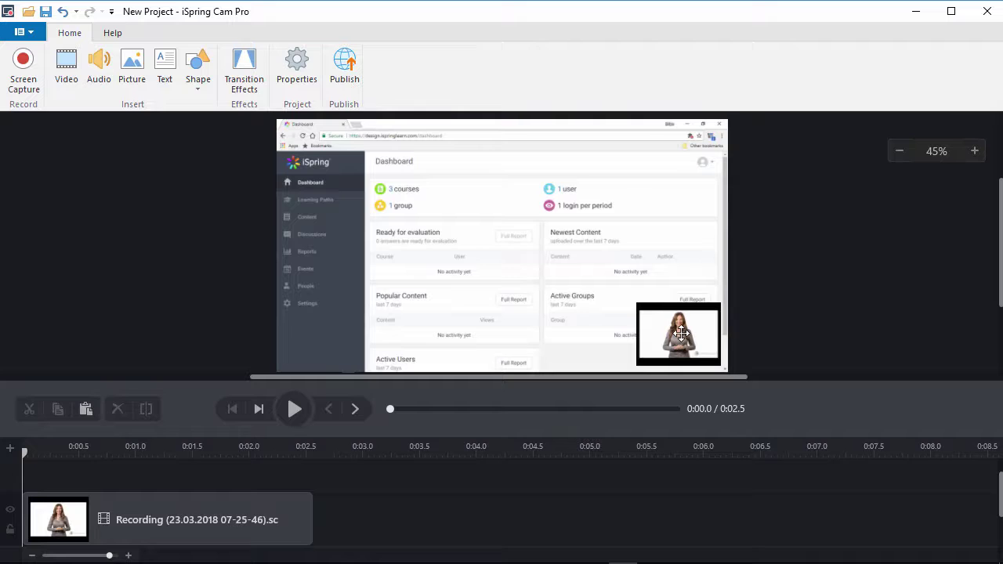
pyautogui.click(640, 306)
pyautogui.moveTo(640, 306); pyautogui.dragTo(544, 255)
pyautogui.hotkey('ctrl', 'z')
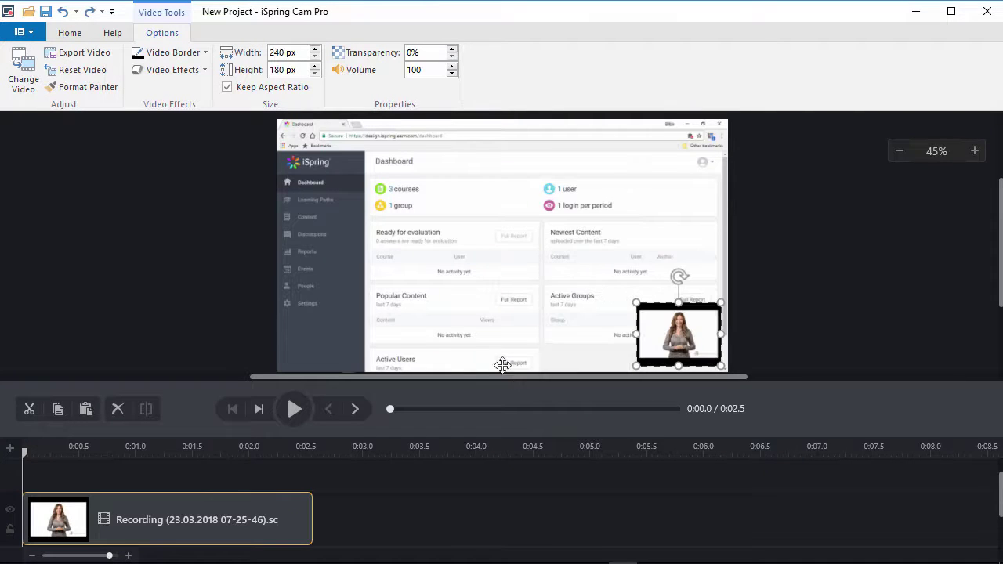
# Try shortening the clip and undo it, then delete the 0:00.7–0:01.3 range.
pyautogui.moveTo(290, 515); pyautogui.dragTo(192, 520)
pyautogui.hotkey('ctrl', 'z')
pyautogui.moveTo(106, 451); pyautogui.dragTo(176, 448)
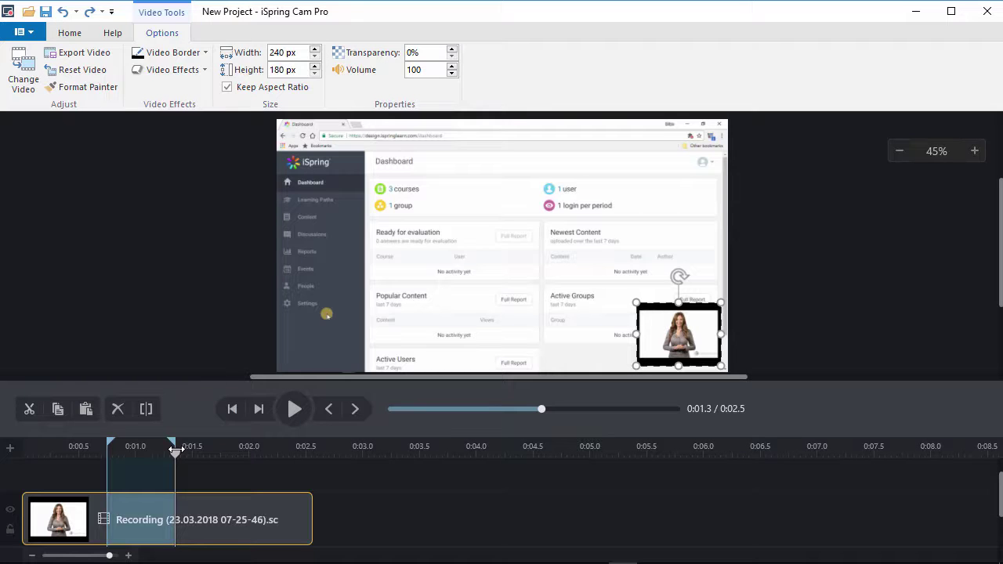
pyautogui.click(117, 412)
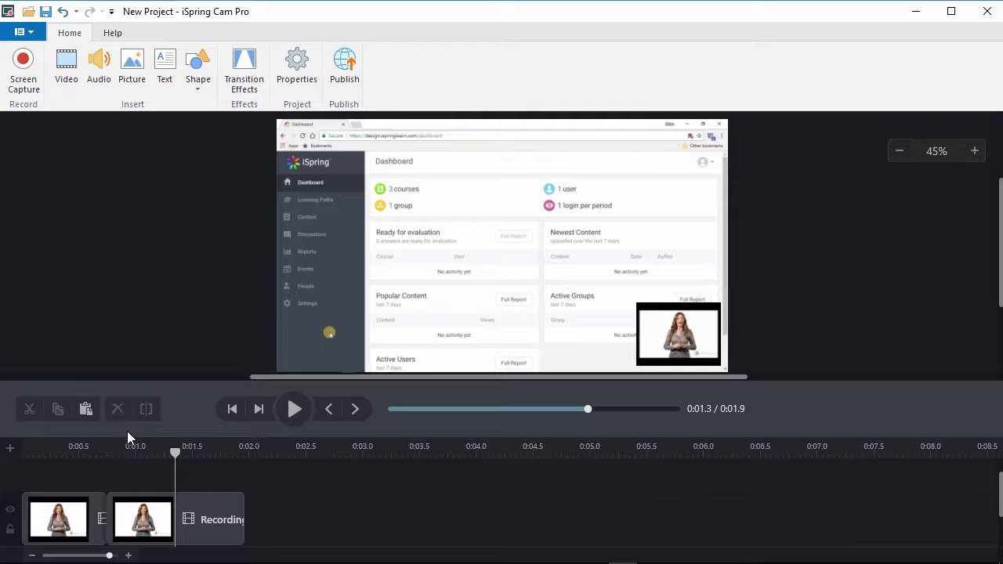
# Try overlapping the second screen clip with the first, then move it back.
pyautogui.scroll(-1, 132, 439)
pyautogui.click(154, 488)
pyautogui.click(149, 518)
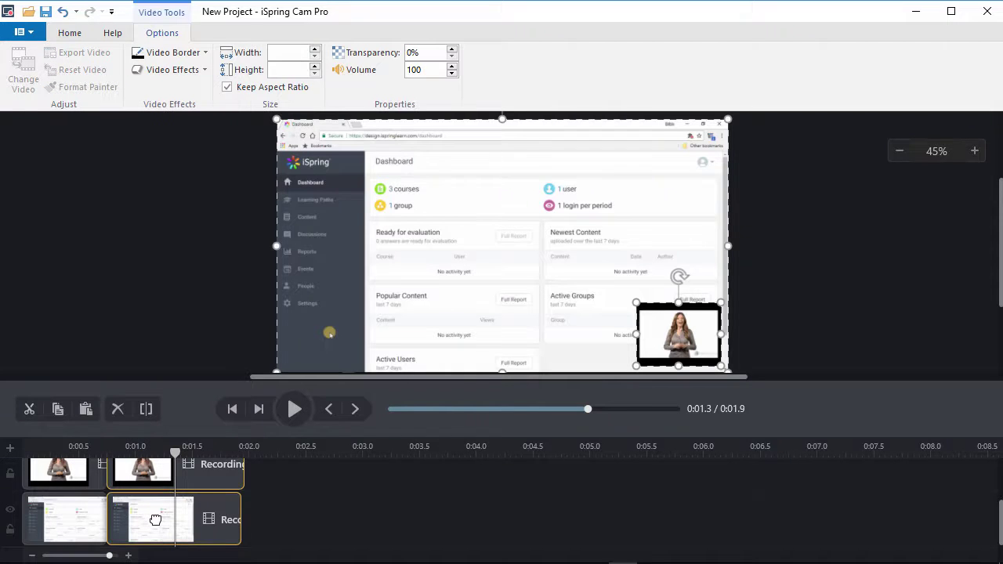
pyautogui.moveTo(150, 517); pyautogui.dragTo(127, 519)
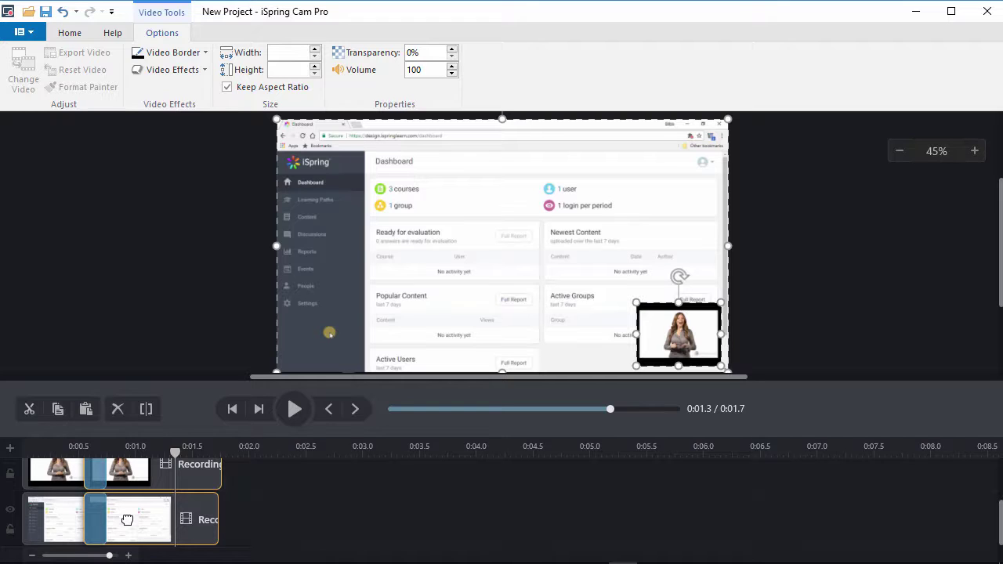
pyautogui.moveTo(127, 520); pyautogui.dragTo(144, 524)
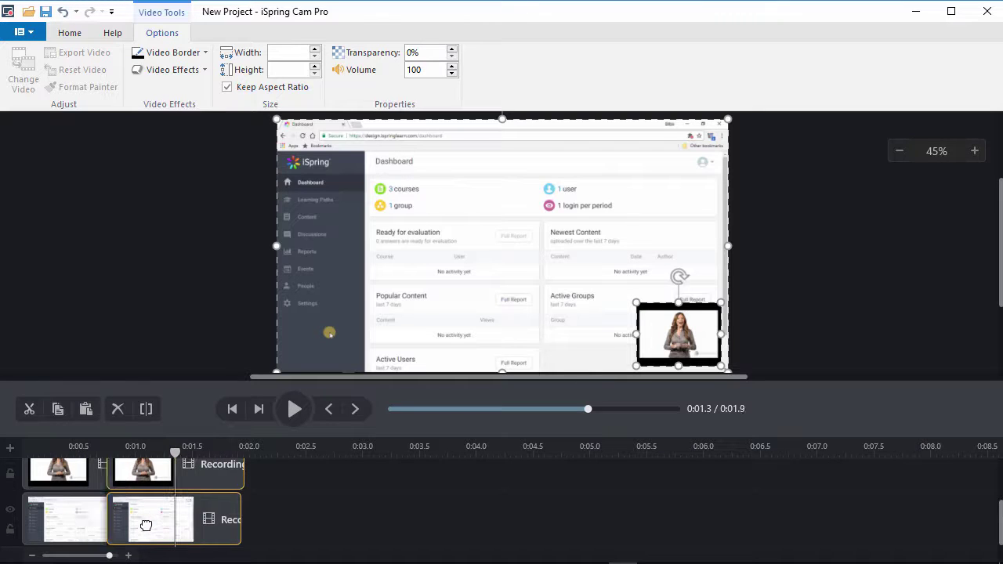
pyautogui.click(69, 36)
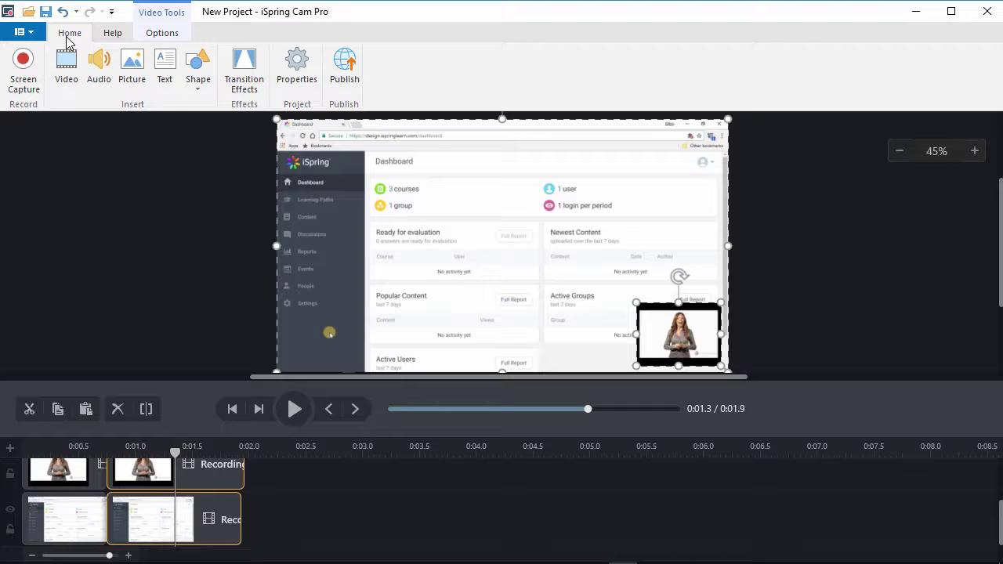
# Add a Fade transition between the clip parts and save the project as 'iSpring Learn Demo'.
pyautogui.click(246, 85)
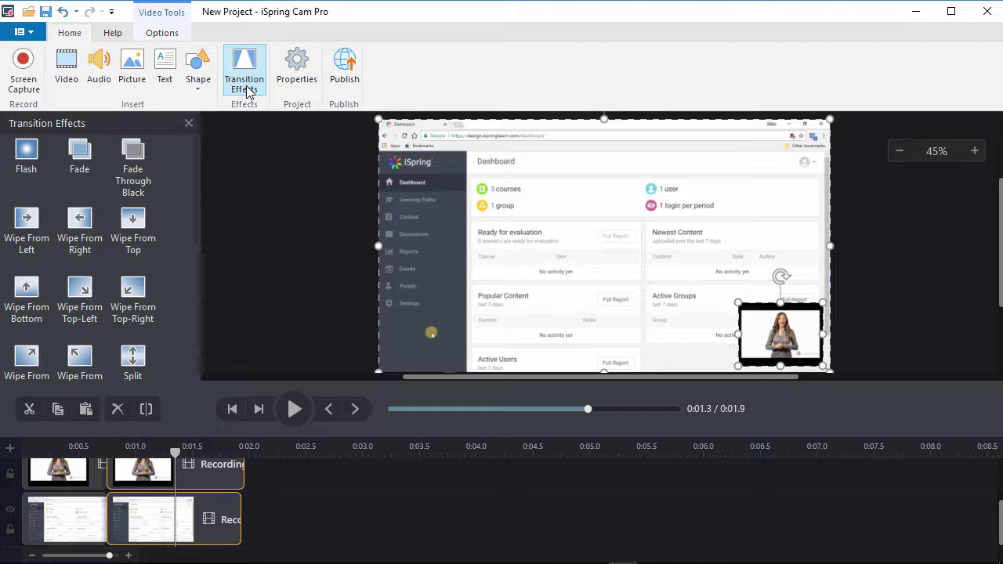
pyautogui.moveTo(81, 163)
pyautogui.mouseDown()
pyautogui.moveTo(133, 397)
pyautogui.moveTo(124, 496)
pyautogui.mouseUp()
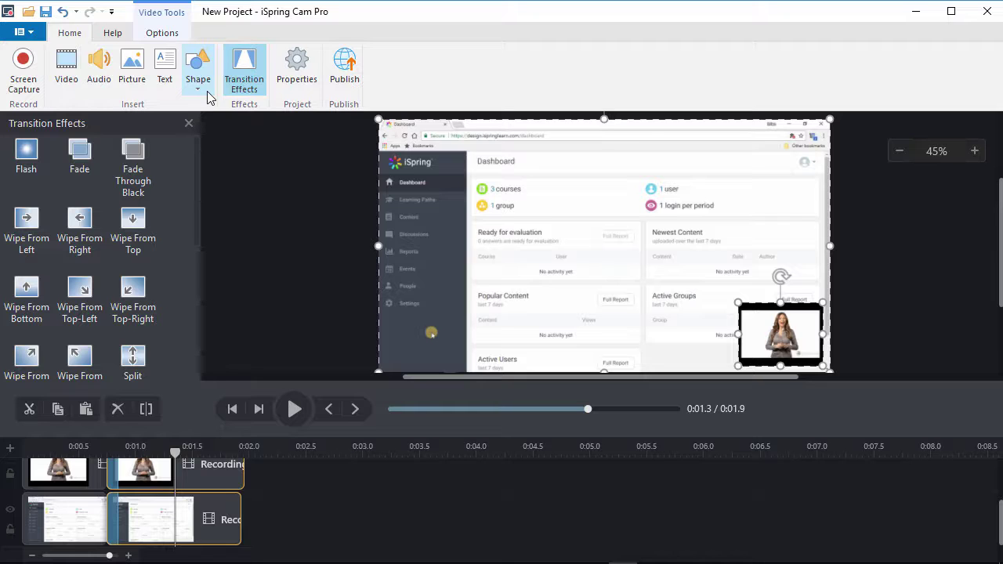
pyautogui.click(45, 13)
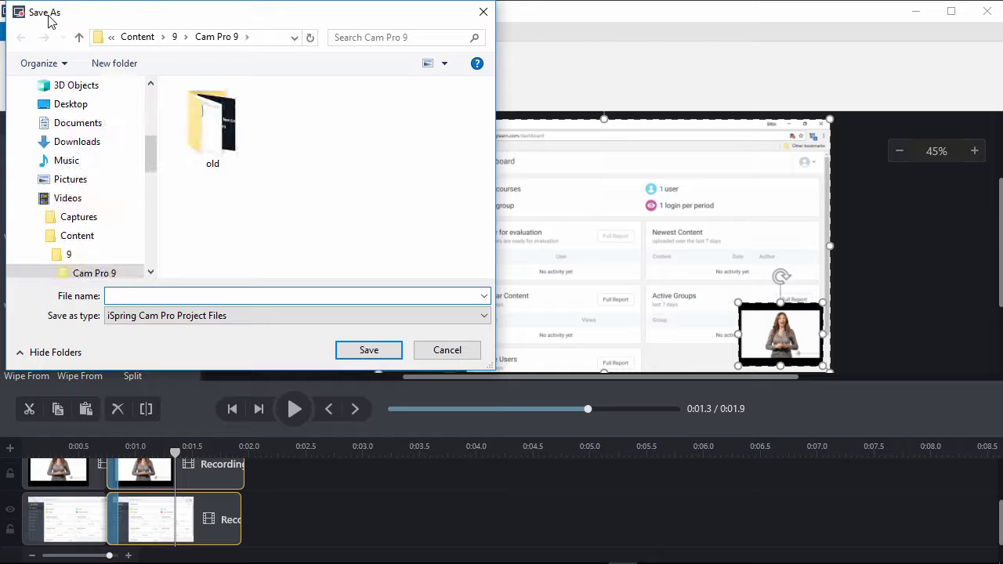
pyautogui.write('iSpring Learn Demo')
pyautogui.press('Return')
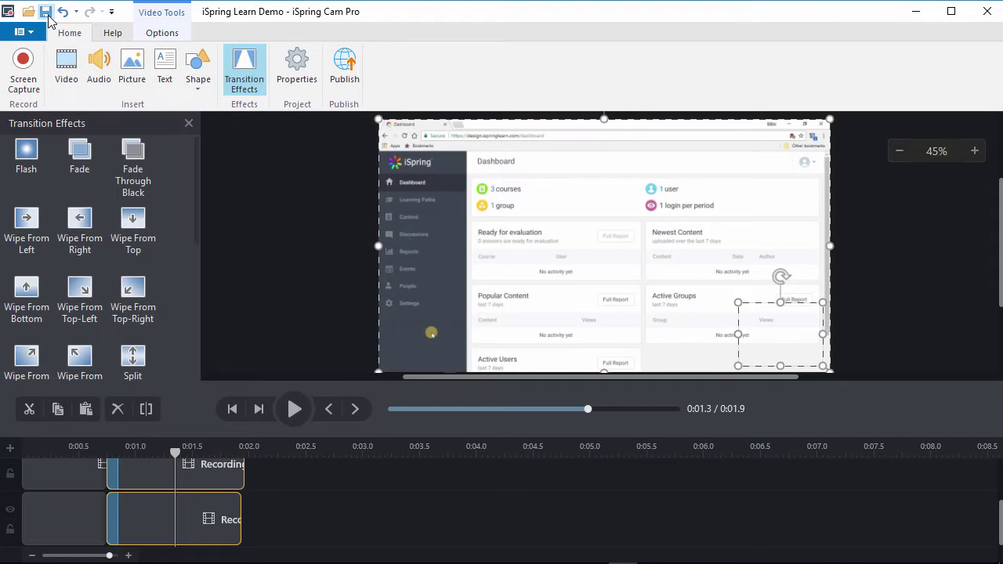
# Publish to My Computer as MP4 at the original 1280×720 size with Medium quality.
pyautogui.click(344, 86)
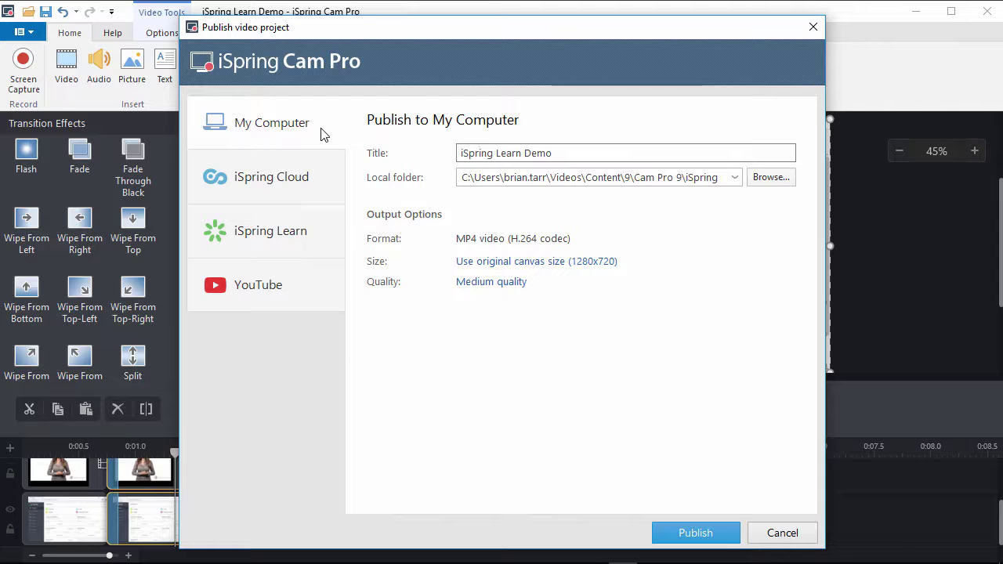
pyautogui.click(535, 263)
pyautogui.click(501, 323)
pyautogui.click(503, 283)
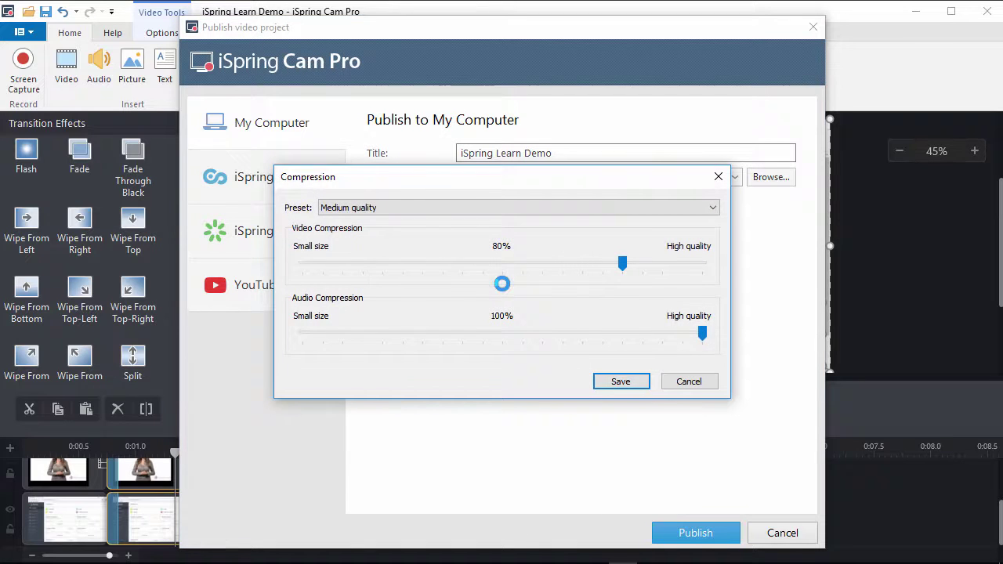
pyautogui.click(620, 382)
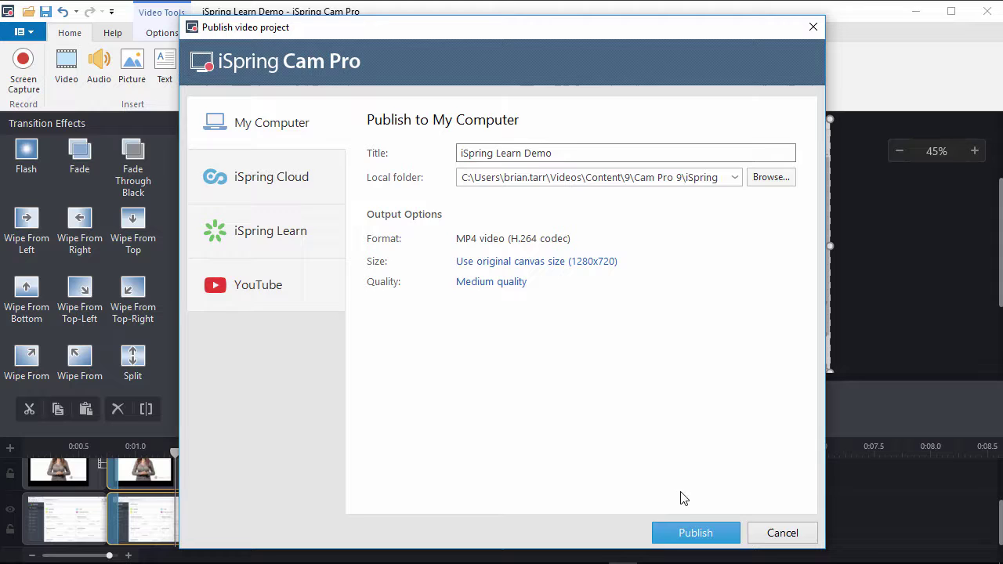
pyautogui.click(680, 533)
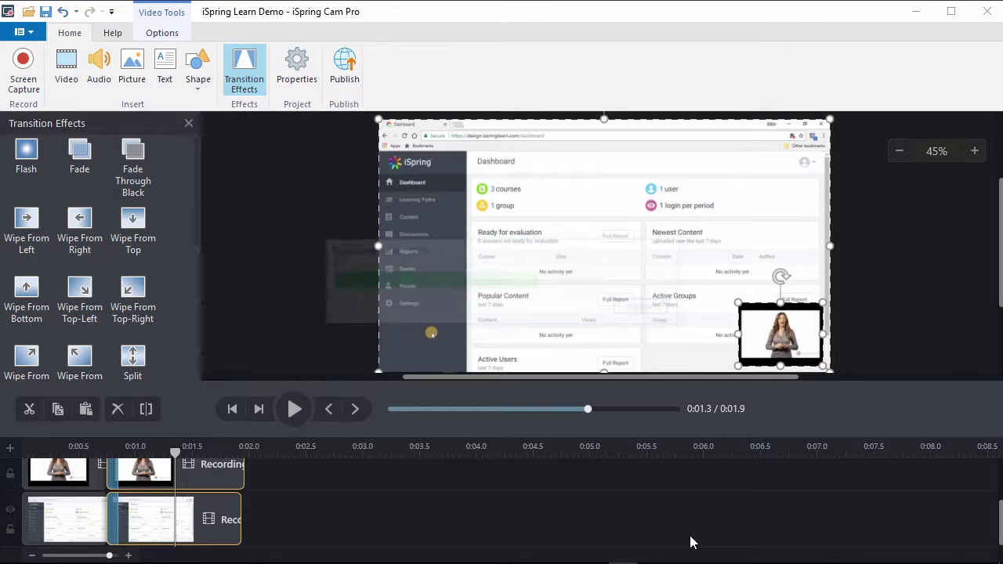